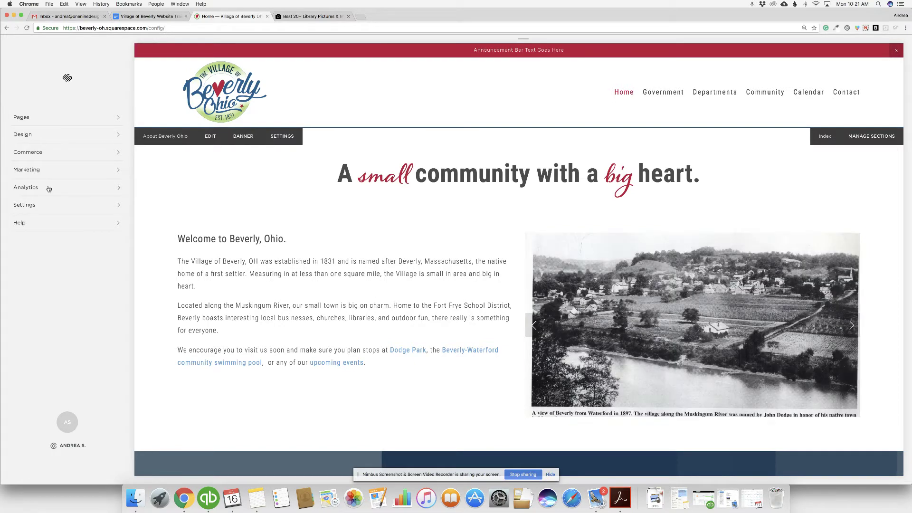
- Open the Giving Back page from the site's unlinked pages
{"action": "left_click", "coordinate": [25, 119]}
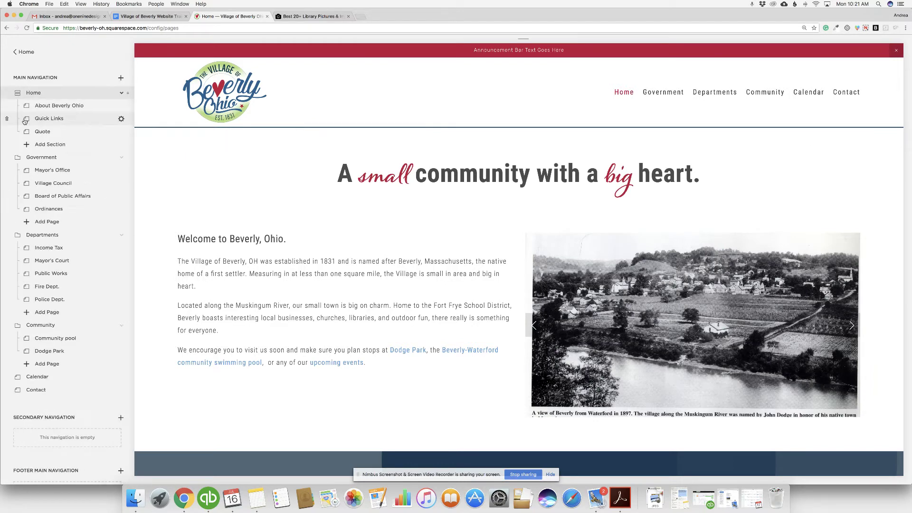
{"action": "scroll", "coordinate": [70, 278], "scroll_direction": "down", "scroll_amount": 5}
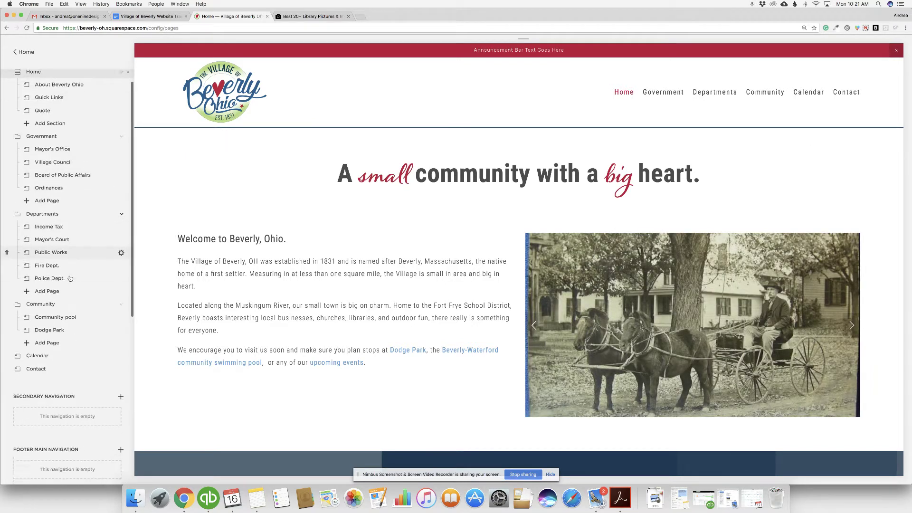
{"action": "scroll", "coordinate": [70, 278], "scroll_direction": "down", "scroll_amount": 5}
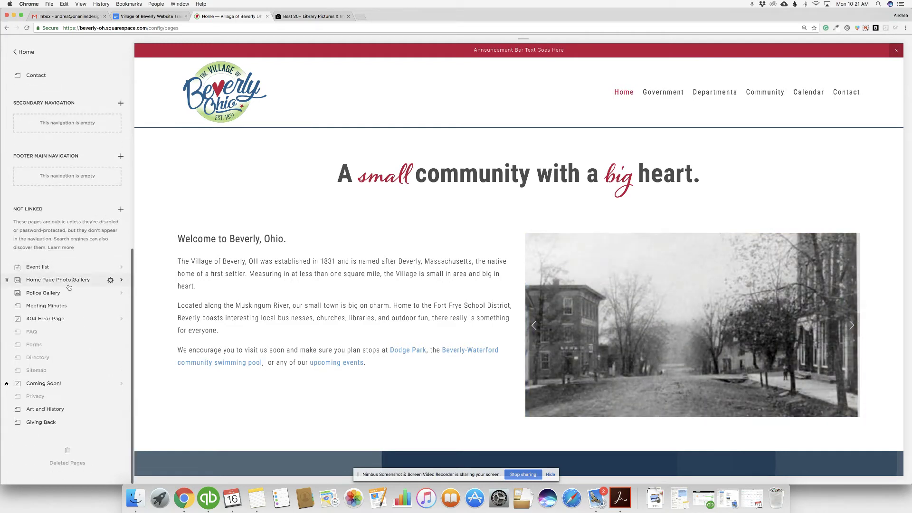
{"action": "left_click", "coordinate": [38, 422]}
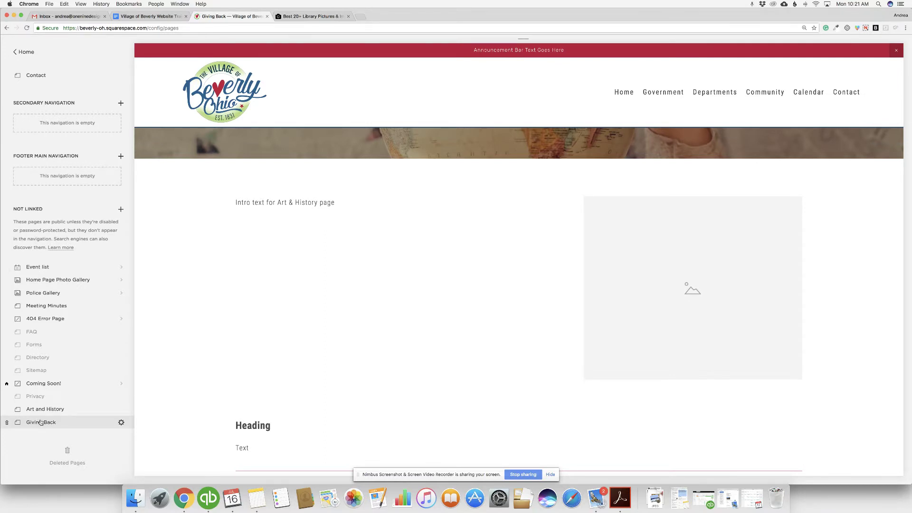
- Replace "Art & History" with "Giving Back" in the page's intro text and save the page content
{"action": "mouse_move", "coordinate": [306, 326]}
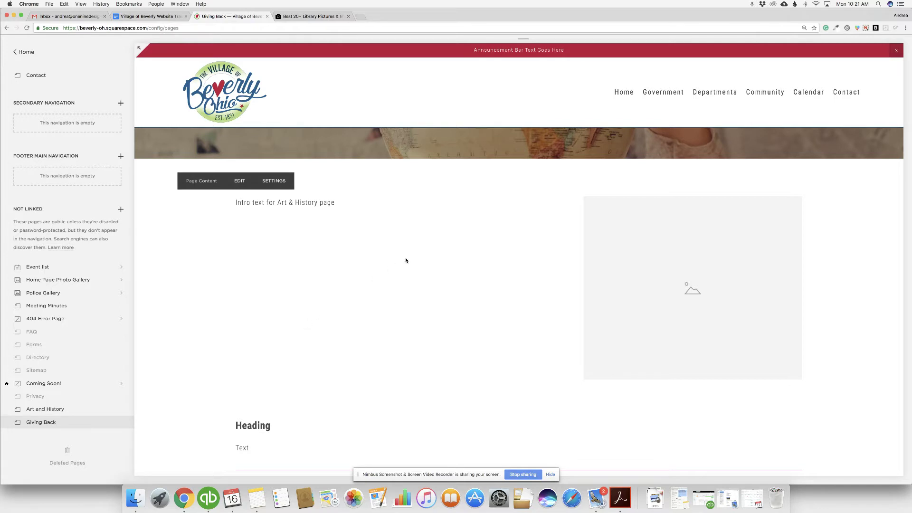
{"action": "scroll", "coordinate": [406, 260], "scroll_direction": "down", "scroll_amount": 10}
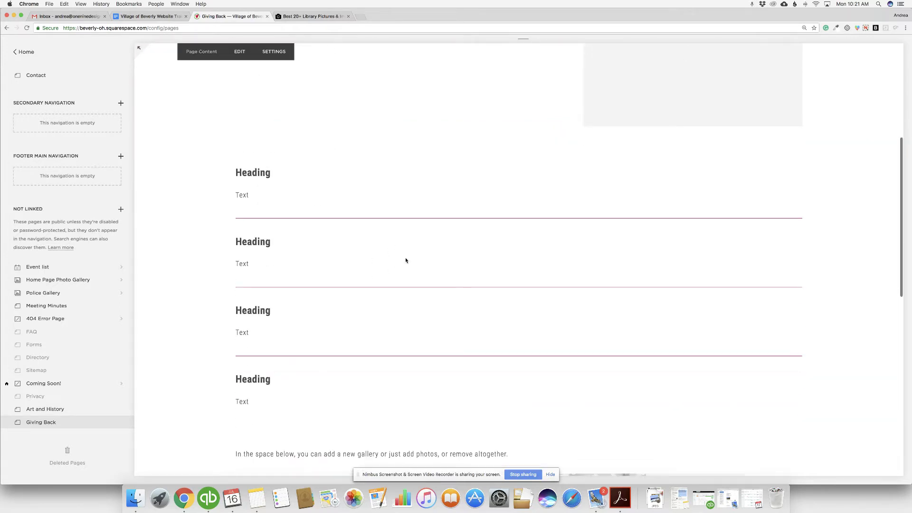
{"action": "scroll", "coordinate": [406, 260], "scroll_direction": "up", "scroll_amount": 10}
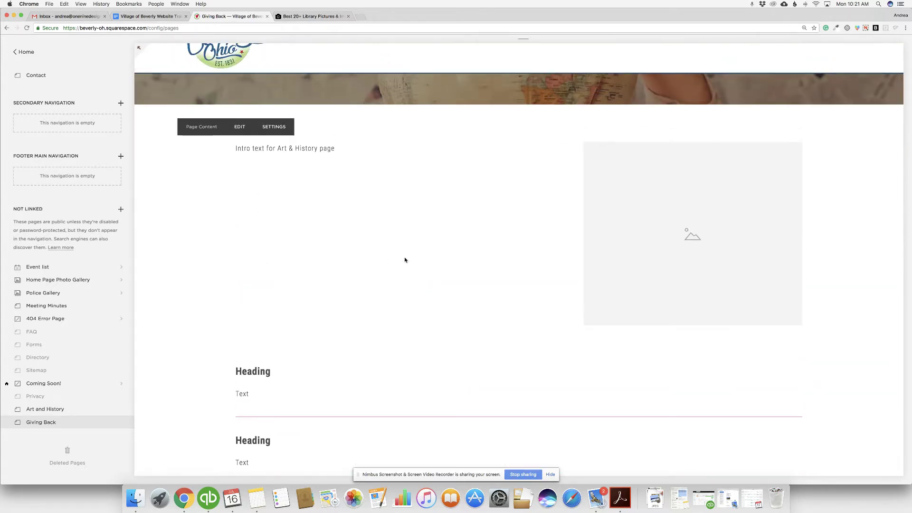
{"action": "scroll", "coordinate": [405, 260], "scroll_direction": "up", "scroll_amount": 2}
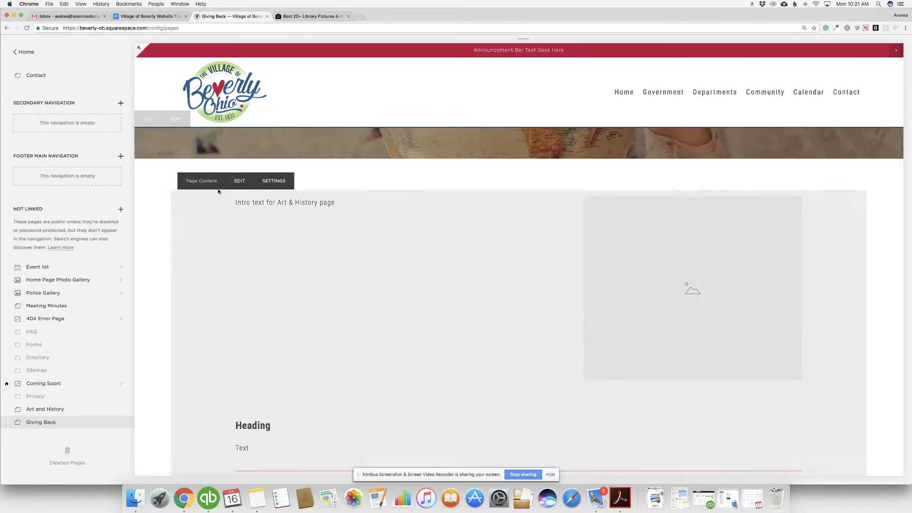
{"action": "left_click", "coordinate": [239, 182]}
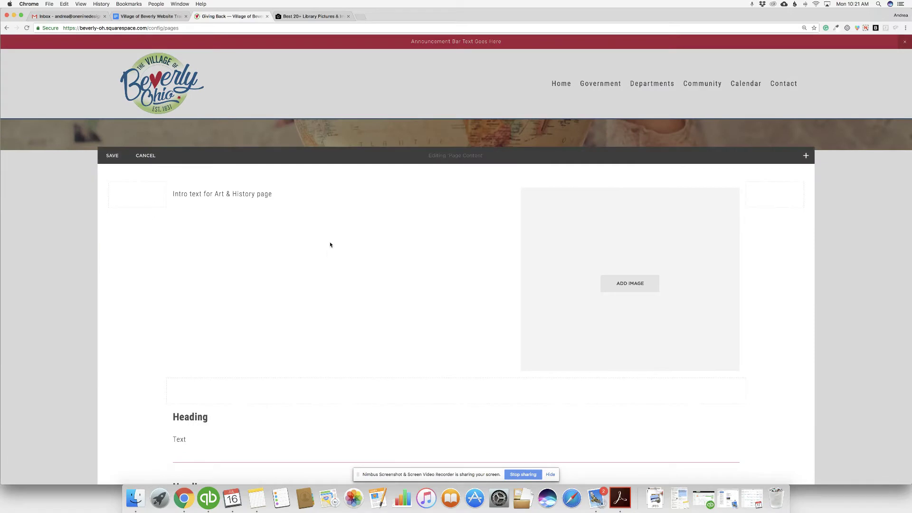
{"action": "mouse_move", "coordinate": [620, 250]}
{"action": "scroll", "coordinate": [466, 277], "scroll_direction": "down", "scroll_amount": 3}
{"action": "scroll", "coordinate": [465, 275], "scroll_direction": "up", "scroll_amount": 3}
{"action": "mouse_move", "coordinate": [297, 197]}
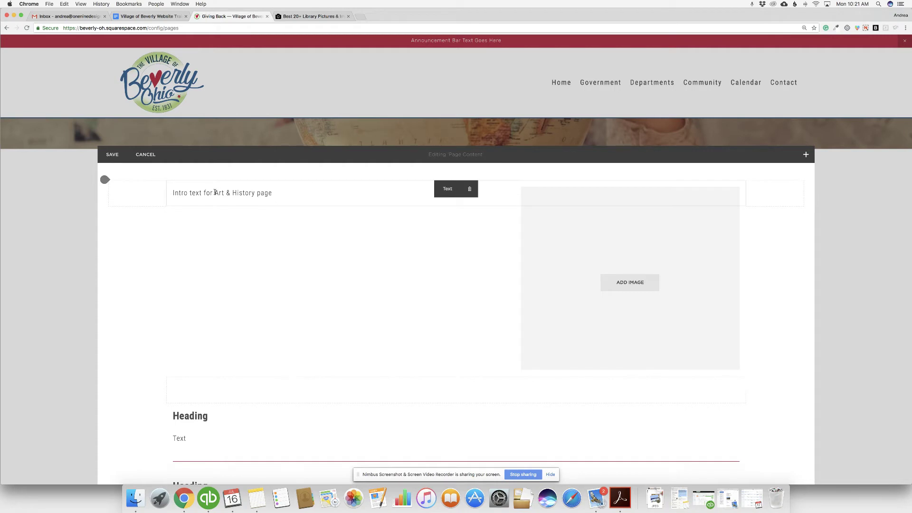
{"action": "left_click_drag", "start_coordinate": [215, 193], "coordinate": [257, 191]}
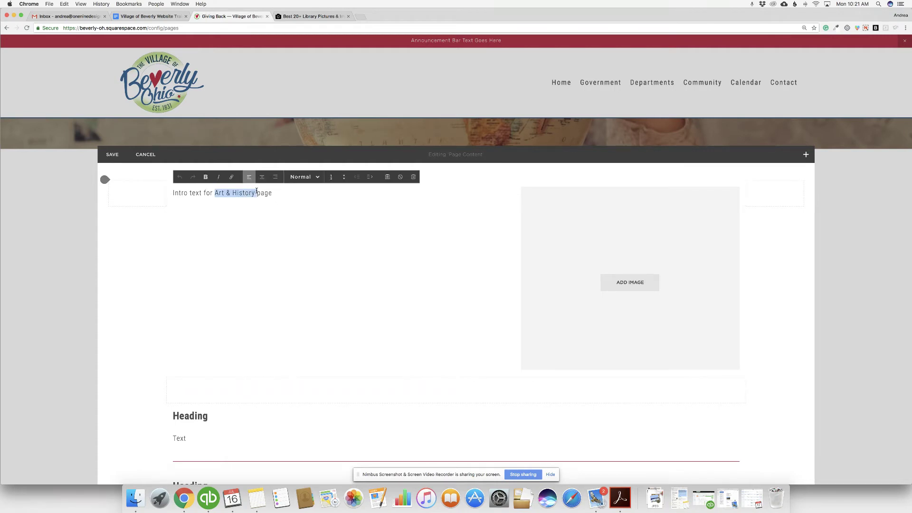
{"action": "type", "text": "Giving Back"}
{"action": "left_click", "coordinate": [109, 155]}
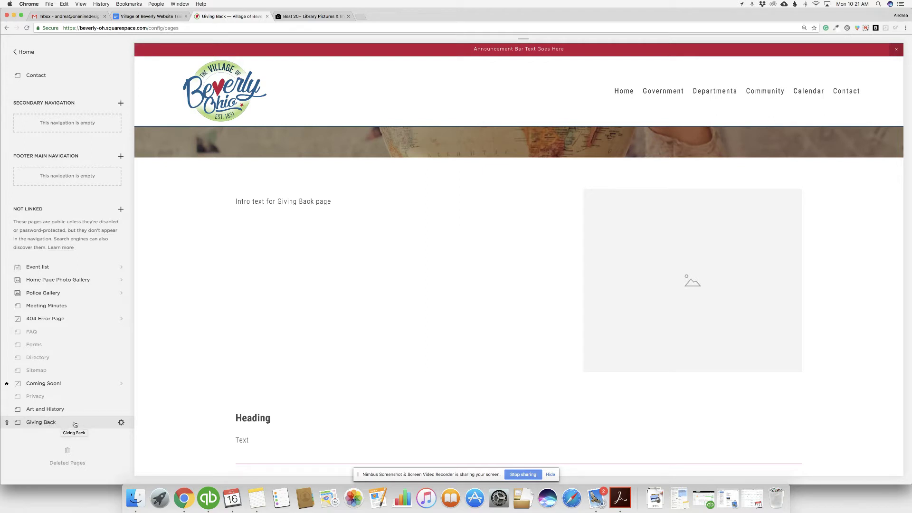
- Remove the globe banner image in the Giving Back page's media settings
{"action": "left_click", "coordinate": [122, 422]}
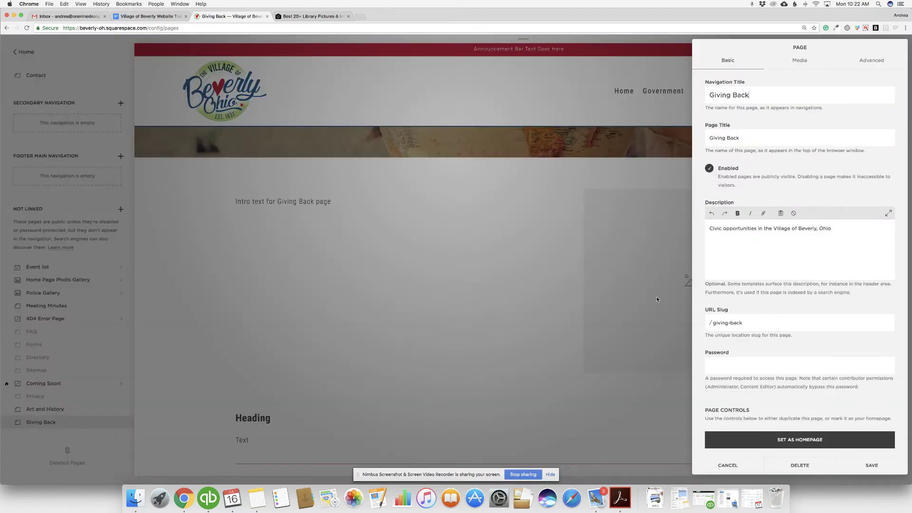
{"action": "left_click", "coordinate": [802, 63]}
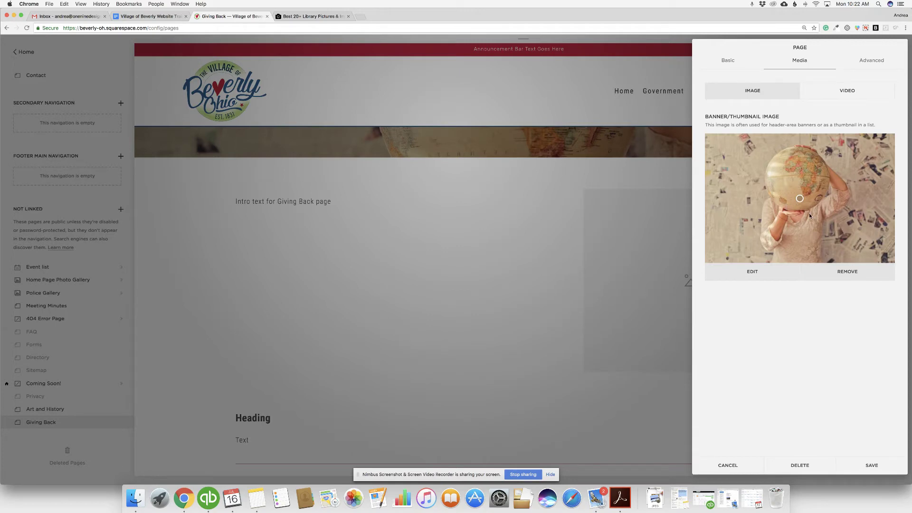
{"action": "left_click", "coordinate": [845, 274]}
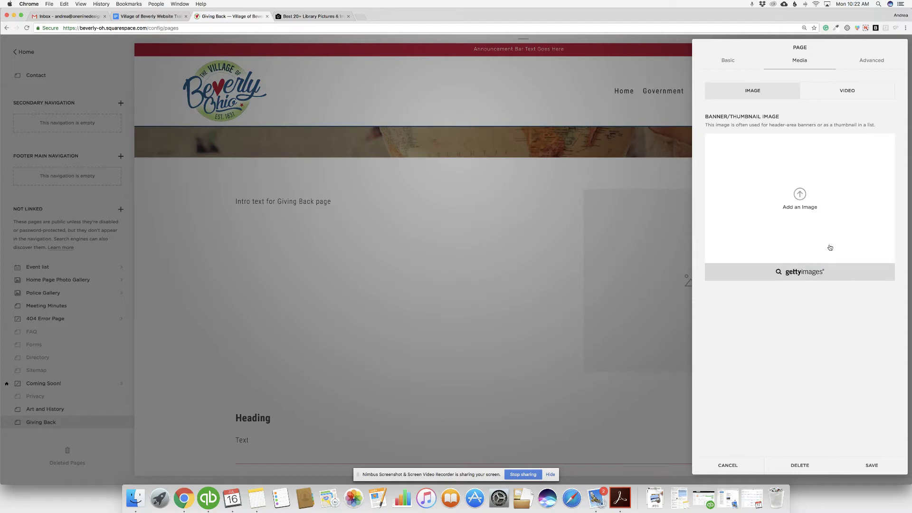
- Try to upload library.jpg from the Stock photos folder as the page's banner image
{"action": "left_click", "coordinate": [800, 195]}
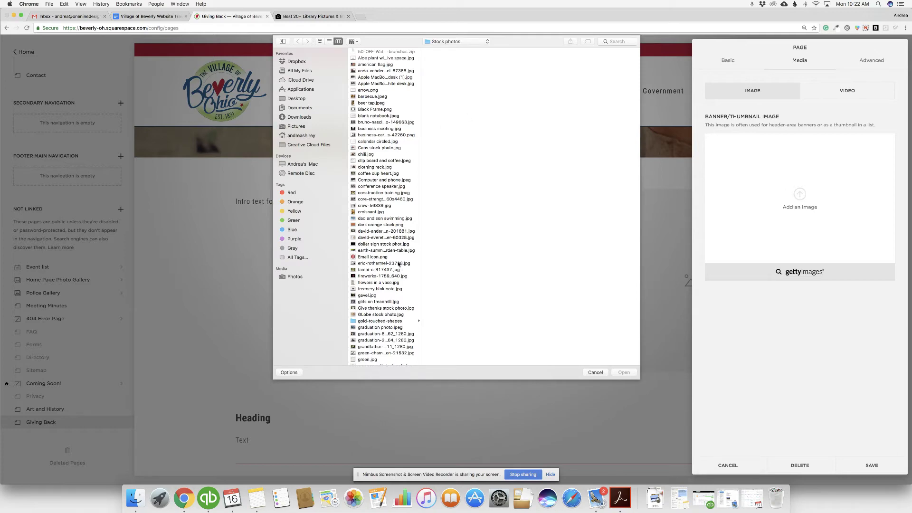
{"action": "scroll", "coordinate": [401, 265], "scroll_direction": "down", "scroll_amount": 6}
{"action": "scroll", "coordinate": [398, 263], "scroll_direction": "down", "scroll_amount": 4}
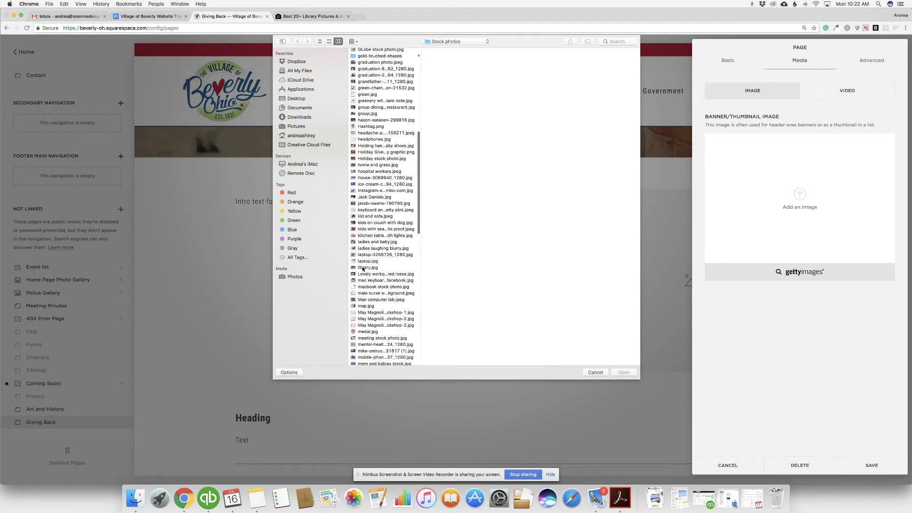
{"action": "left_click", "coordinate": [362, 267]}
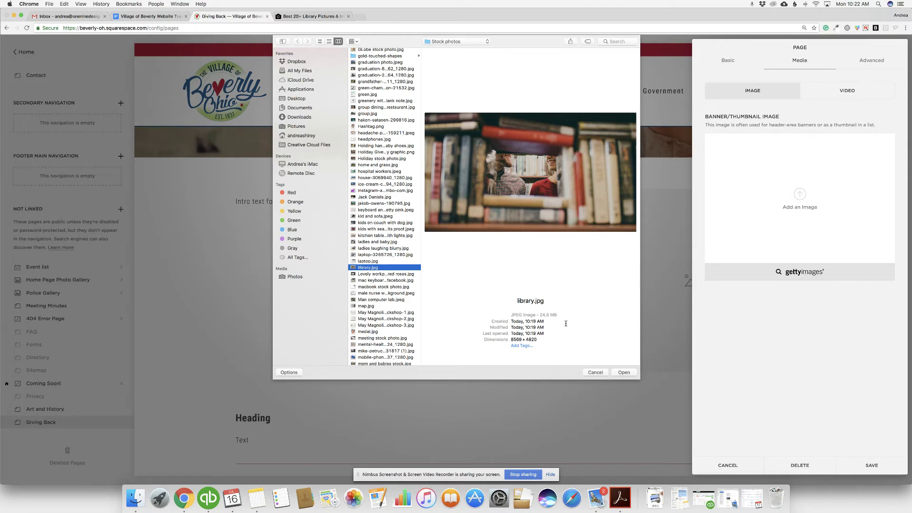
{"action": "left_click", "coordinate": [620, 371]}
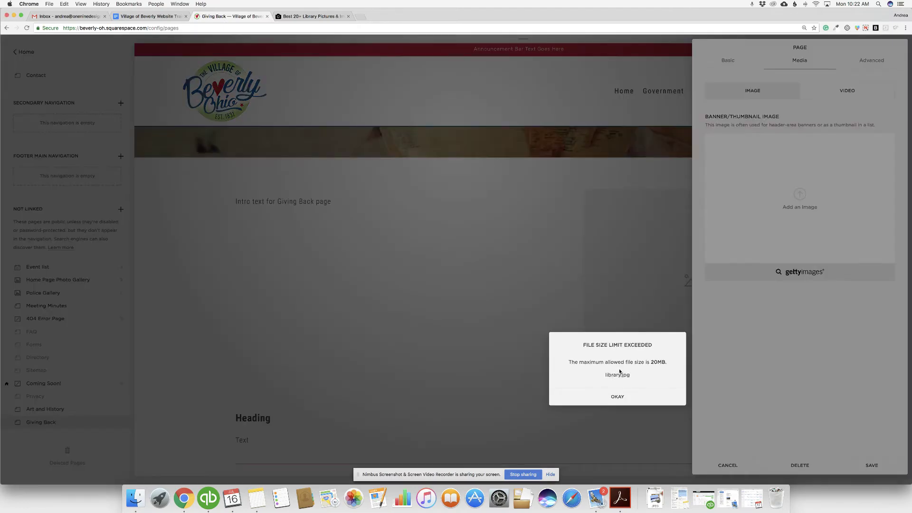
{"action": "left_click", "coordinate": [625, 397]}
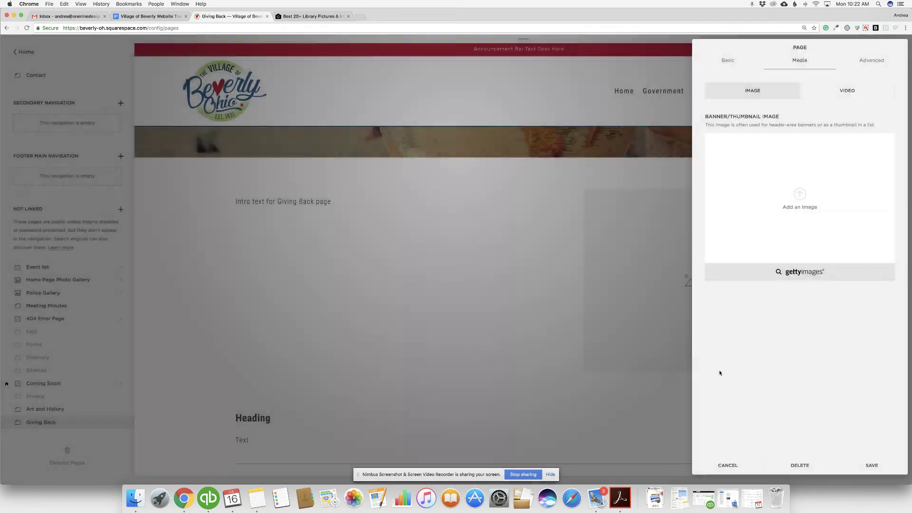
- Upload the heart latte photo from the Stock photos folder as the banner, place its focal point on the latte heart, and save
{"action": "left_click", "coordinate": [800, 196]}
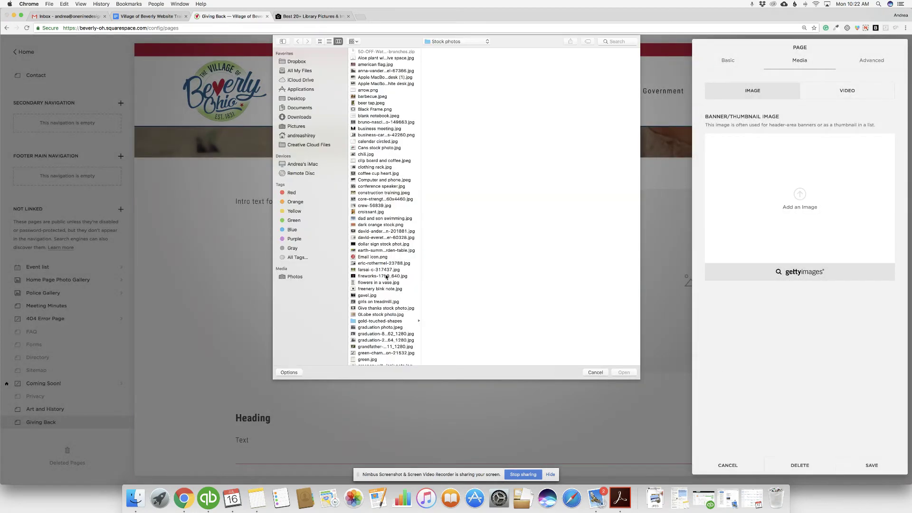
{"action": "left_click", "coordinate": [367, 231]}
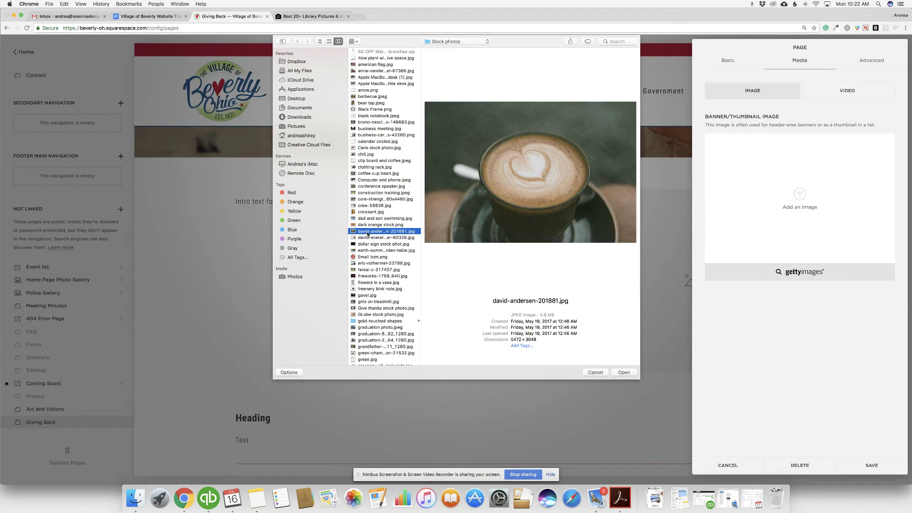
{"action": "left_click", "coordinate": [623, 373]}
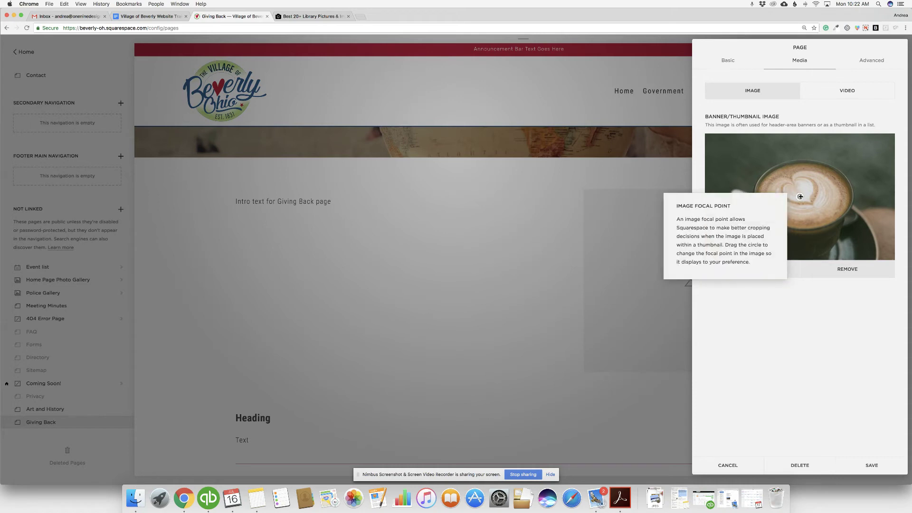
{"action": "mouse_move", "coordinate": [821, 192]}
{"action": "left_mouse_down"}
{"action": "mouse_move", "coordinate": [769, 179]}
{"action": "mouse_move", "coordinate": [735, 205]}
{"action": "mouse_move", "coordinate": [803, 189]}
{"action": "left_mouse_up"}
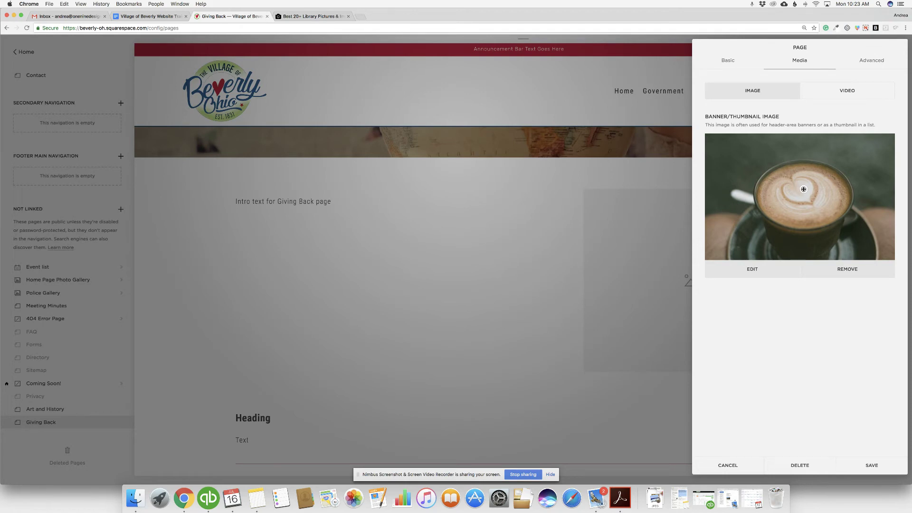
{"action": "left_click", "coordinate": [870, 467]}
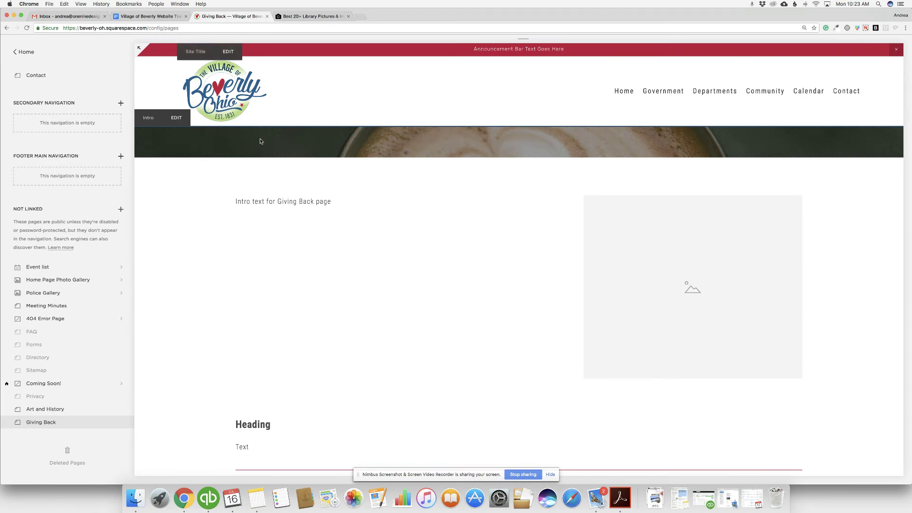
- Add a centered Heading 1 title reading "Giving Back" to the banner's intro area and save it
{"action": "left_click", "coordinate": [176, 118]}
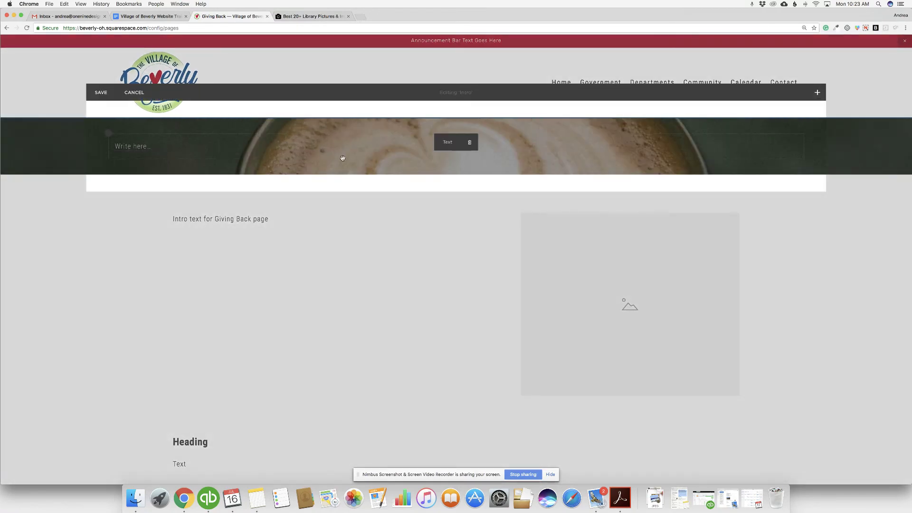
{"action": "left_click", "coordinate": [272, 144]}
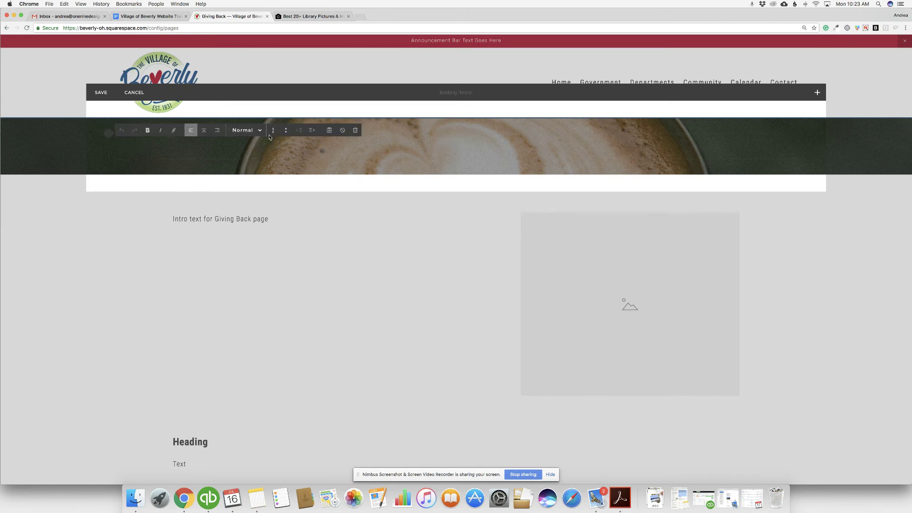
{"action": "left_click", "coordinate": [259, 130]}
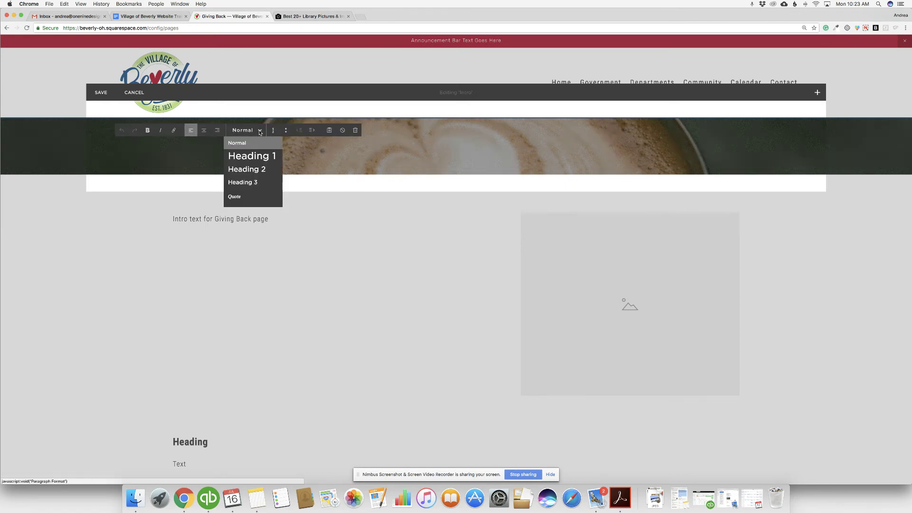
{"action": "left_click", "coordinate": [263, 157]}
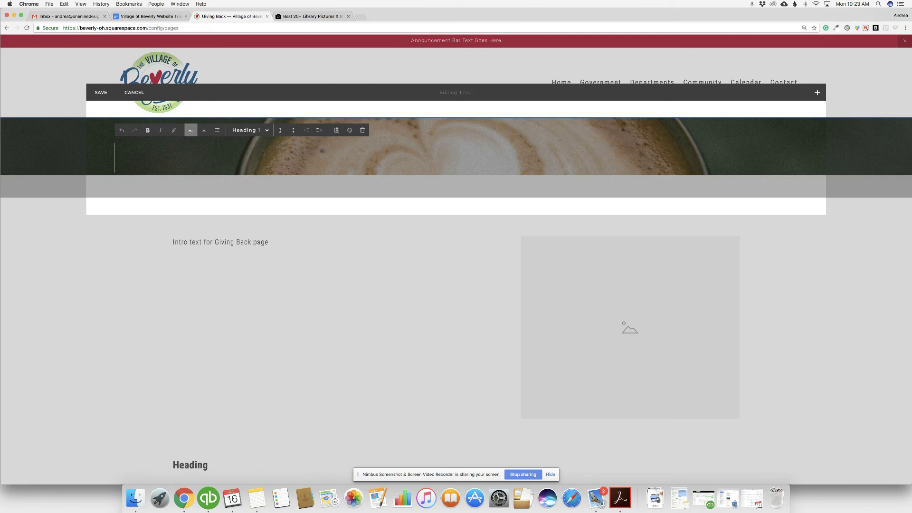
{"action": "left_click", "coordinate": [204, 131]}
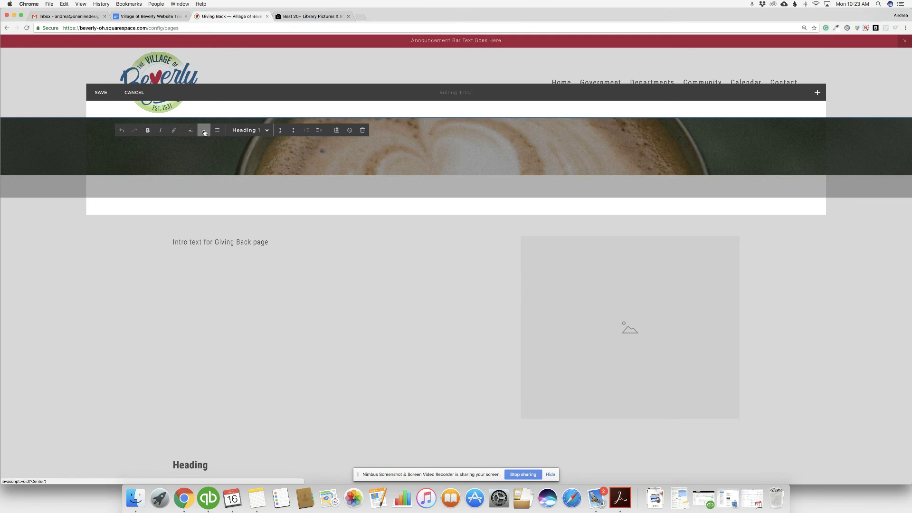
{"action": "type", "text": "Giving Back"}
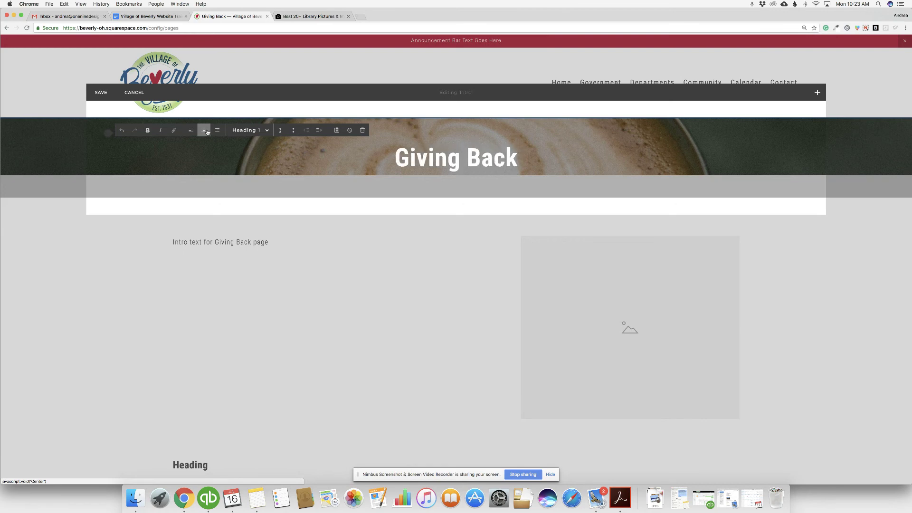
{"action": "left_click", "coordinate": [101, 93]}
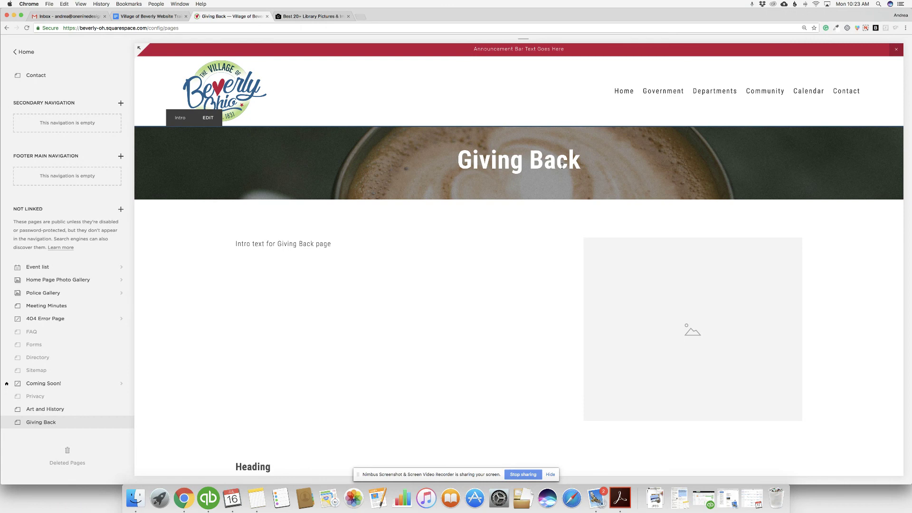
- Open the Mayor's Office page under Government and check its banner title formatting, leaving the editor without saving
{"action": "mouse_move", "coordinate": [674, 93]}
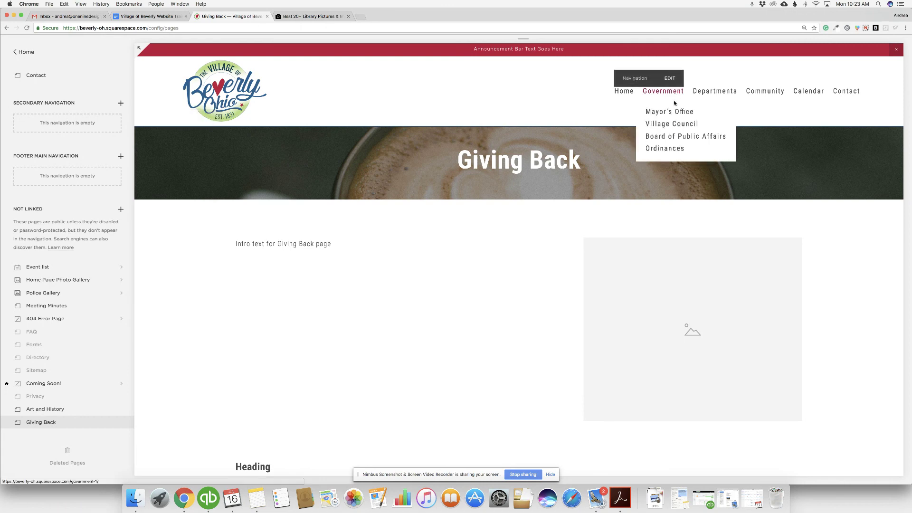
{"action": "left_click", "coordinate": [672, 114]}
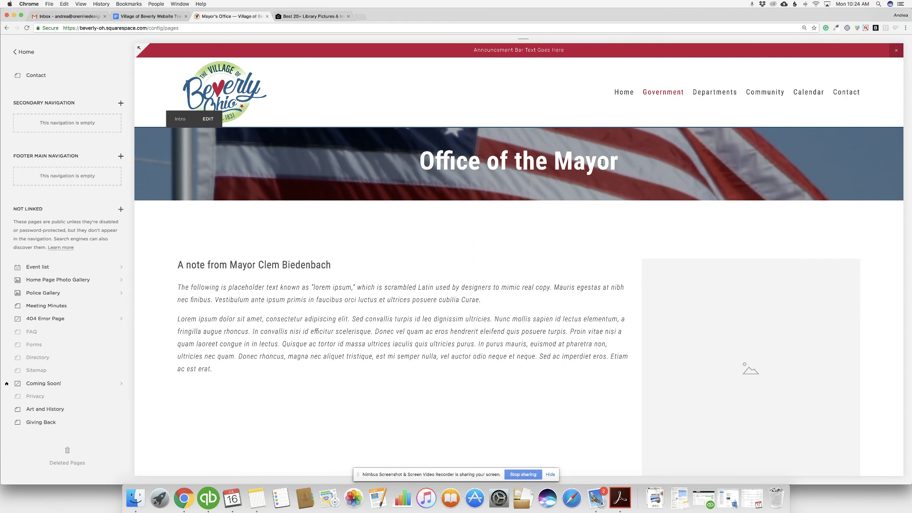
{"action": "left_click", "coordinate": [209, 119]}
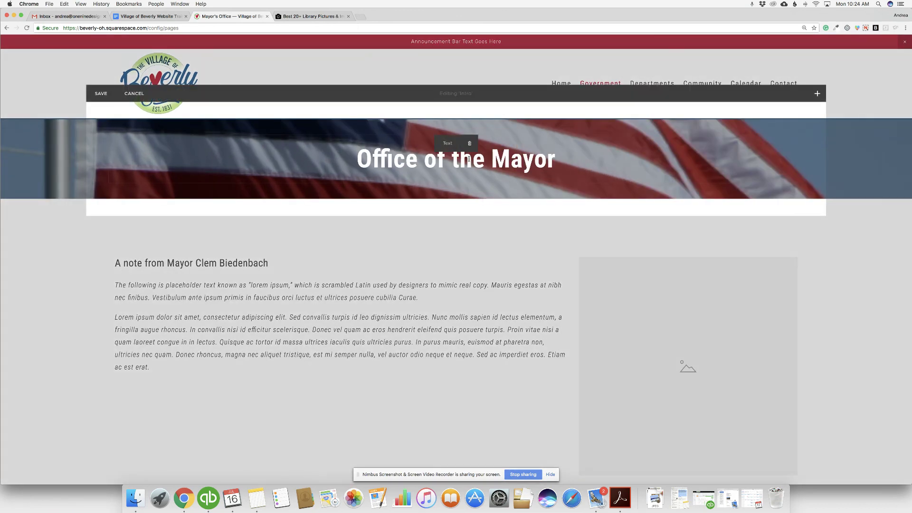
{"action": "left_click", "coordinate": [468, 159]}
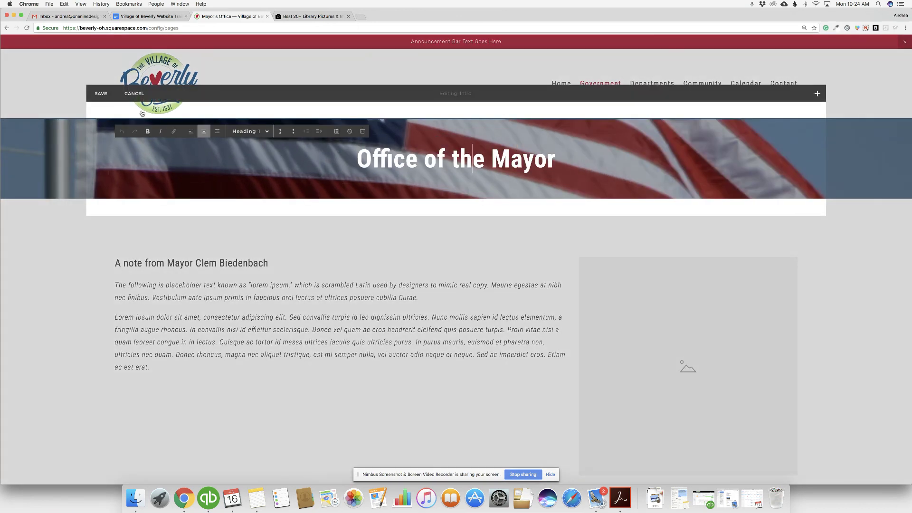
{"action": "left_click", "coordinate": [136, 94]}
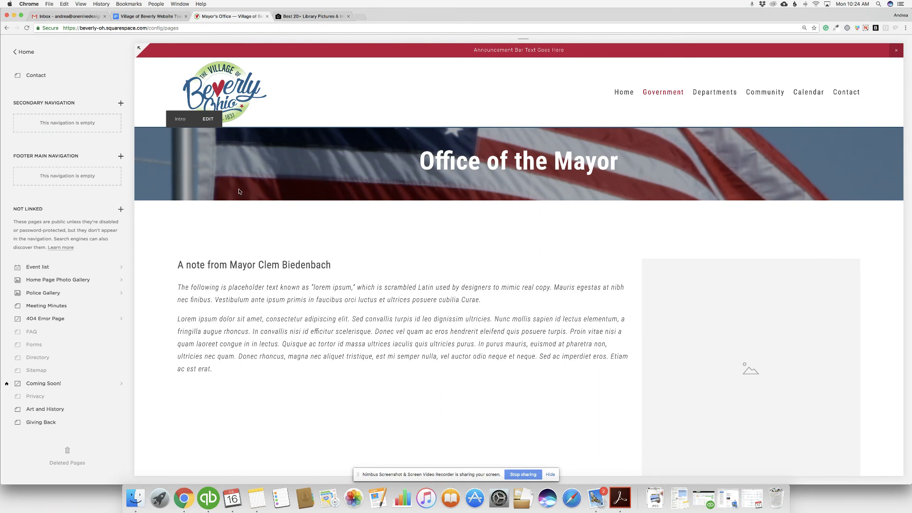
{"action": "mouse_move", "coordinate": [111, 269]}
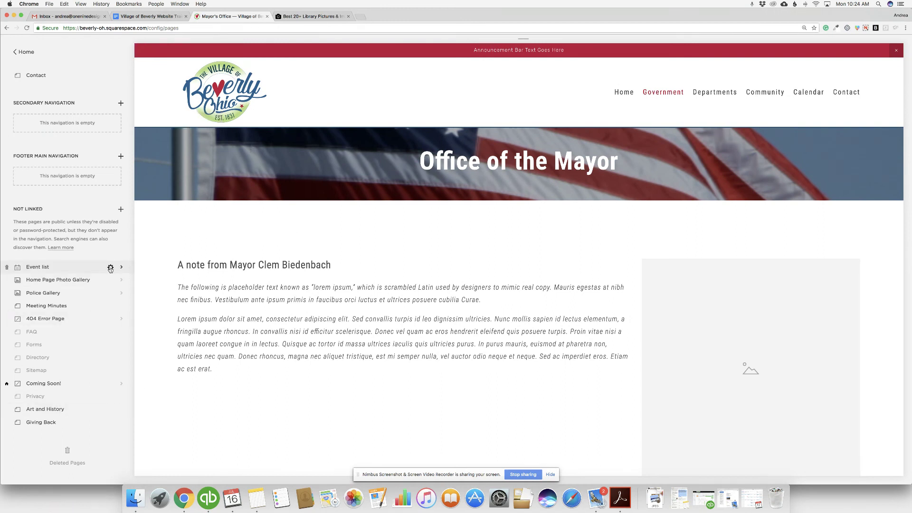